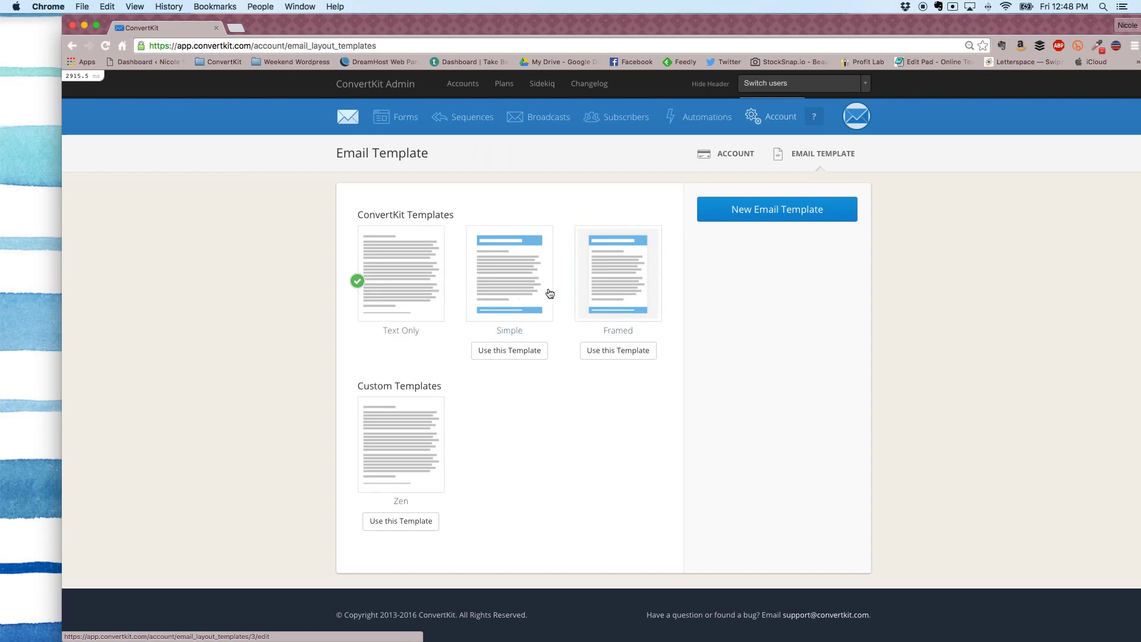
Step: Copy all of the Text Only template's HTML, then begin a new blank email template
left_click(409, 296)
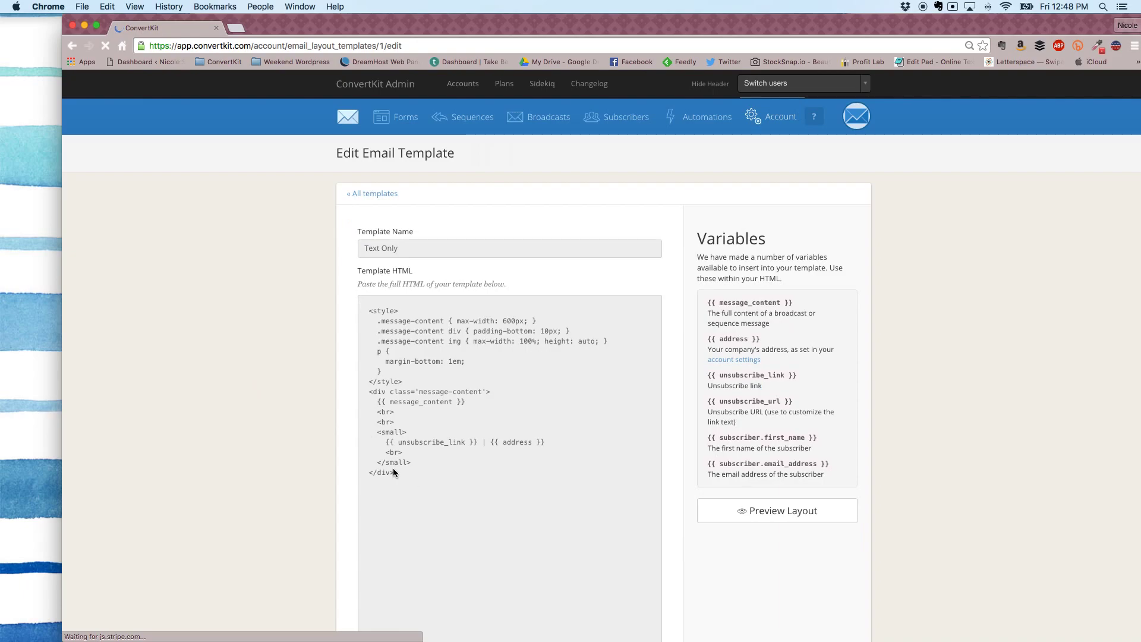
left_click_drag(415, 474, 348, 310)
right_click(412, 334)
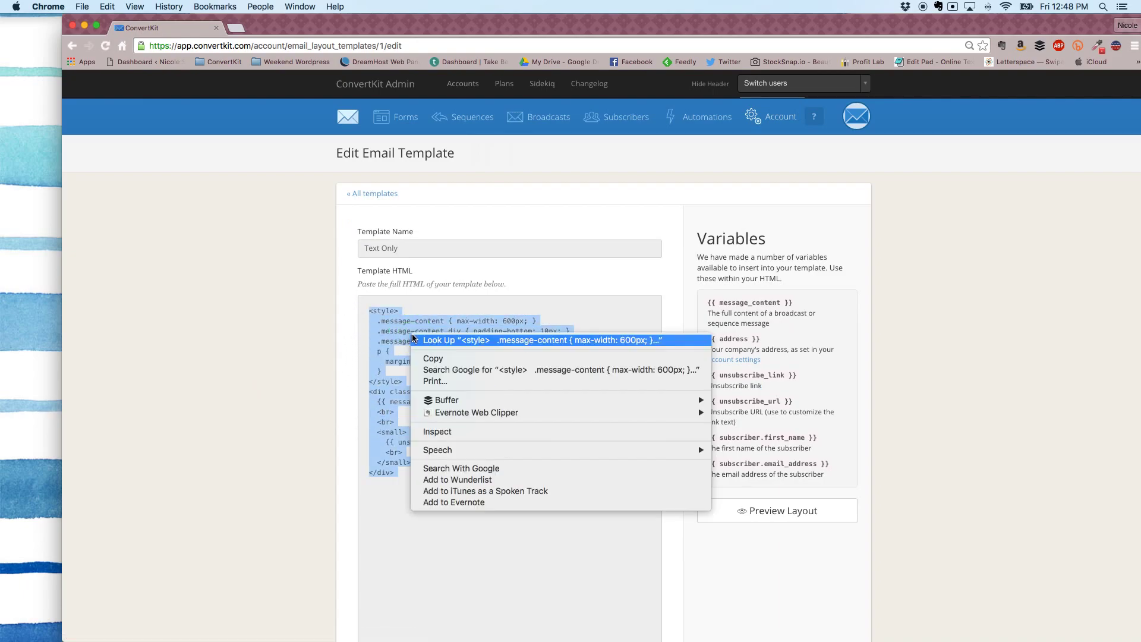
left_click(431, 361)
left_click(372, 195)
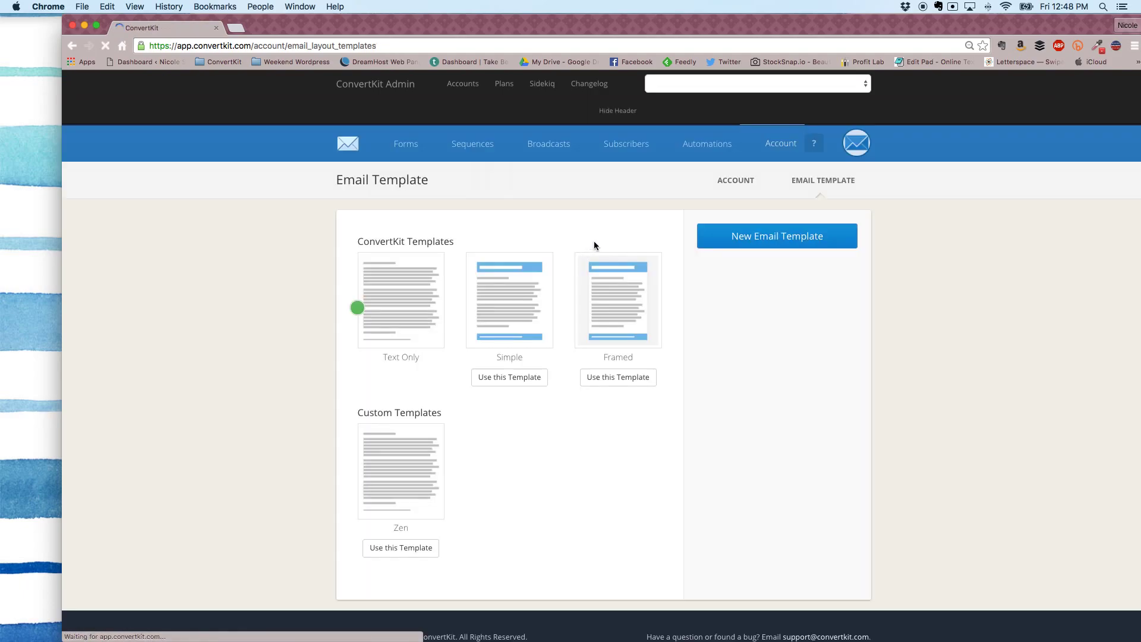
left_click(759, 239)
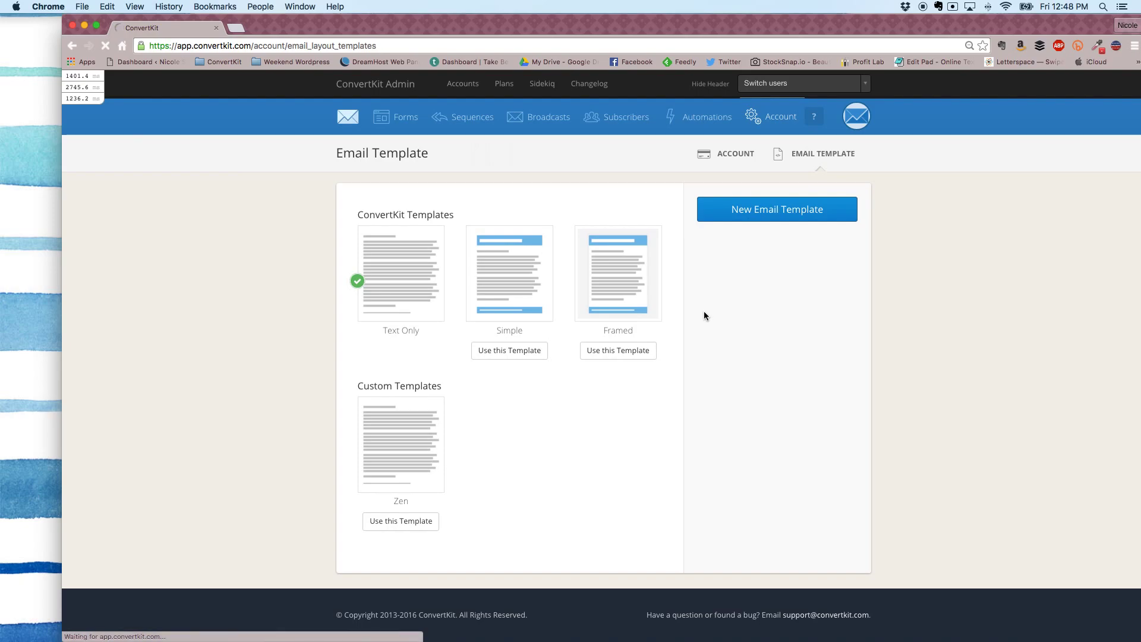
Step: Paste the copied HTML into the new template, name it 'Custom Header' and save
left_click(557, 370)
key("super+v")
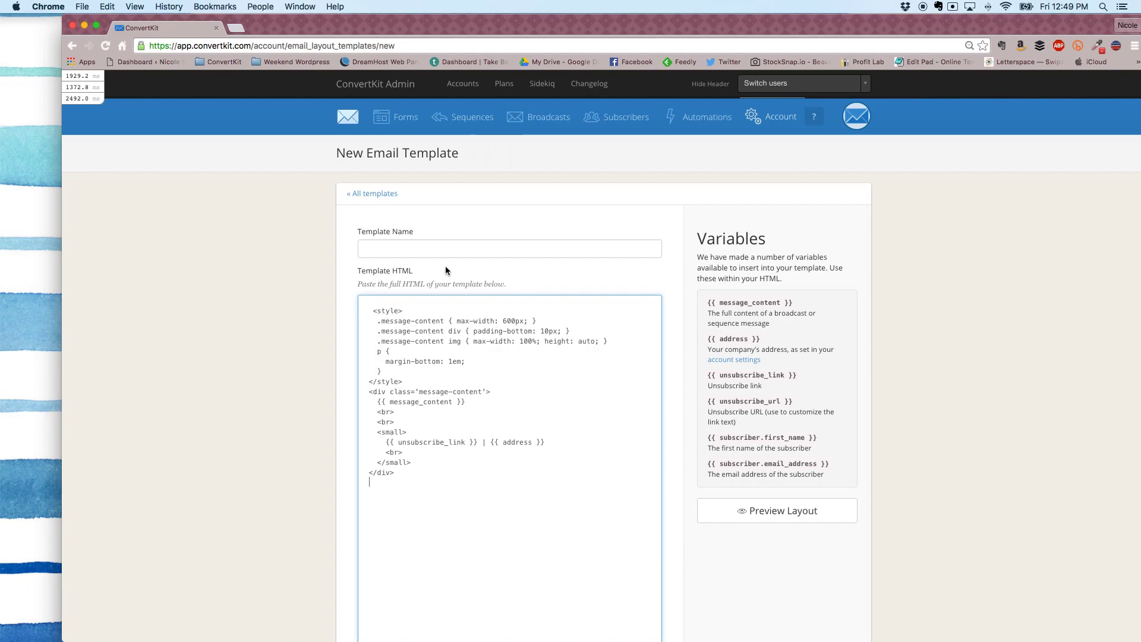
left_click(445, 248)
type("Custom Header")
scroll(493, 427, "down", 5)
left_click(828, 550)
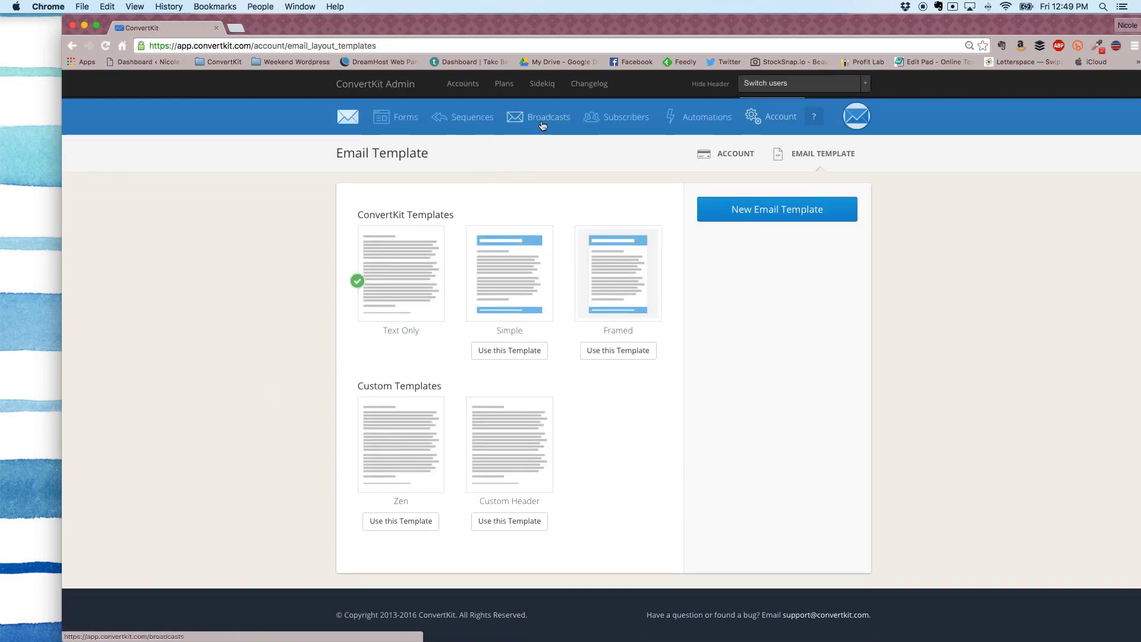
Step: Open the 'Media Upload-Do Not Send' draft broadcast and advance to its Content step
left_click(542, 124)
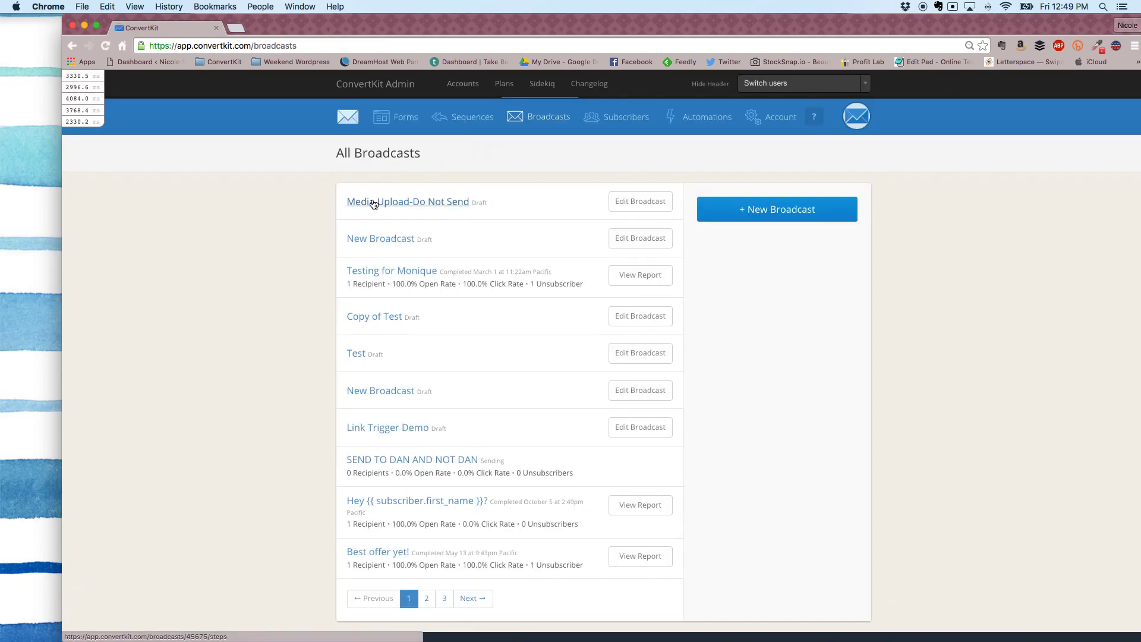
left_click(410, 203)
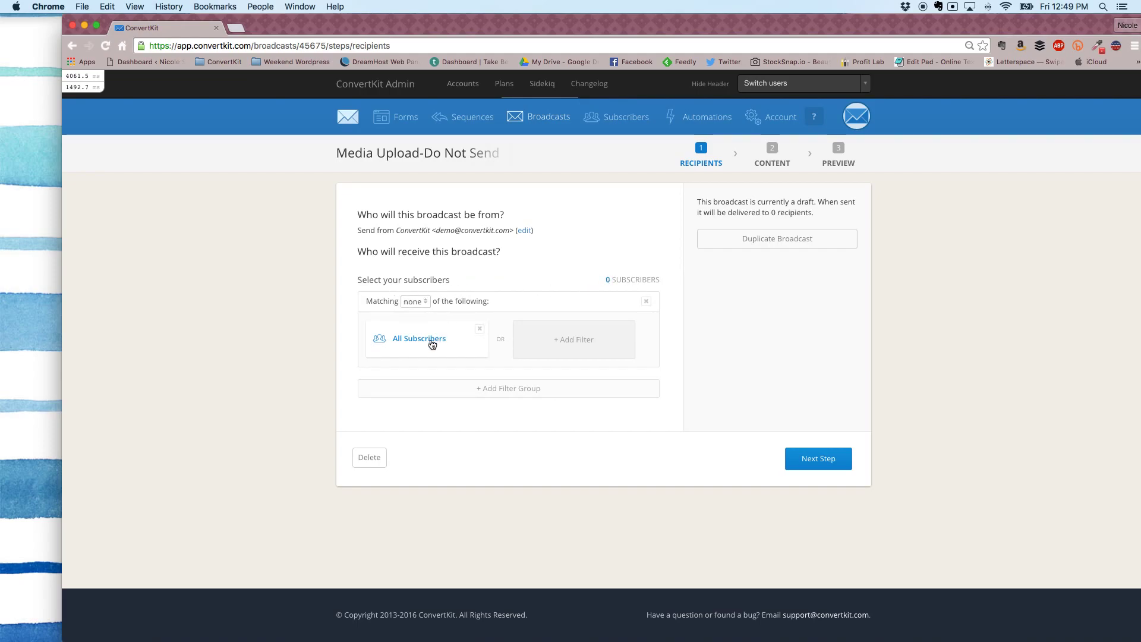
left_click(796, 457)
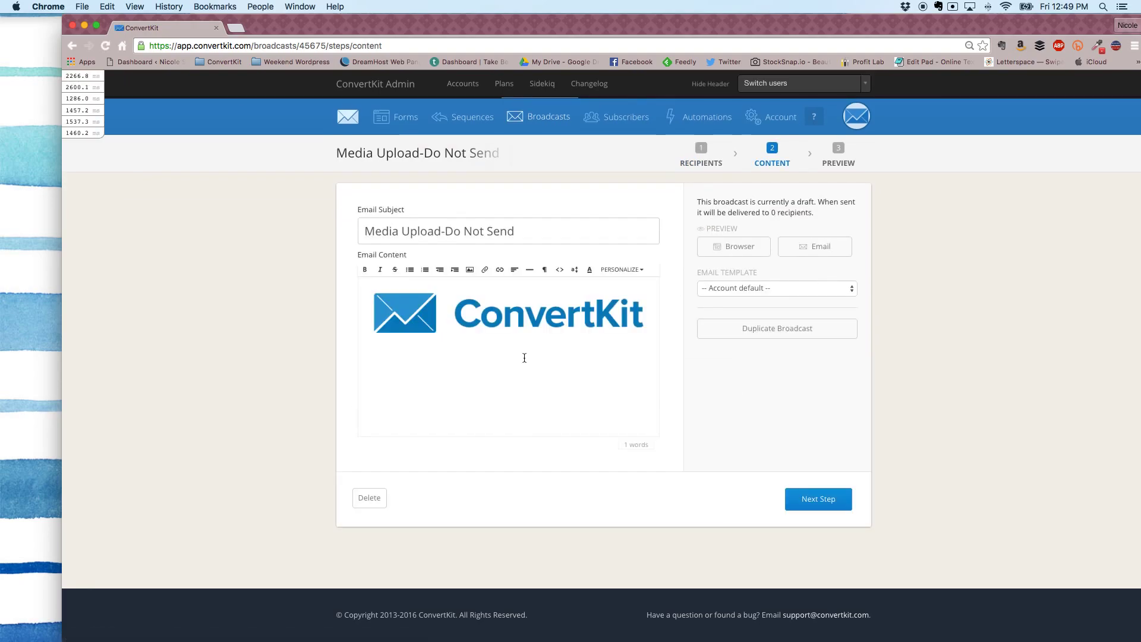
Step: Open and then dismiss the Insert Image dialog in the broadcast's email body
left_click(469, 271)
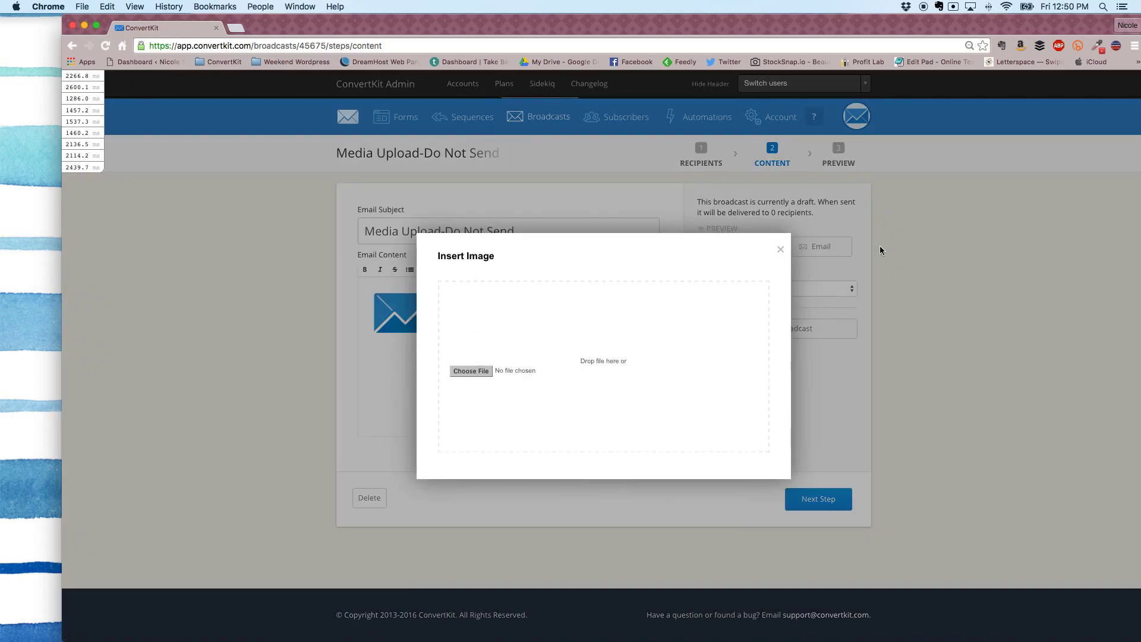
left_click(780, 249)
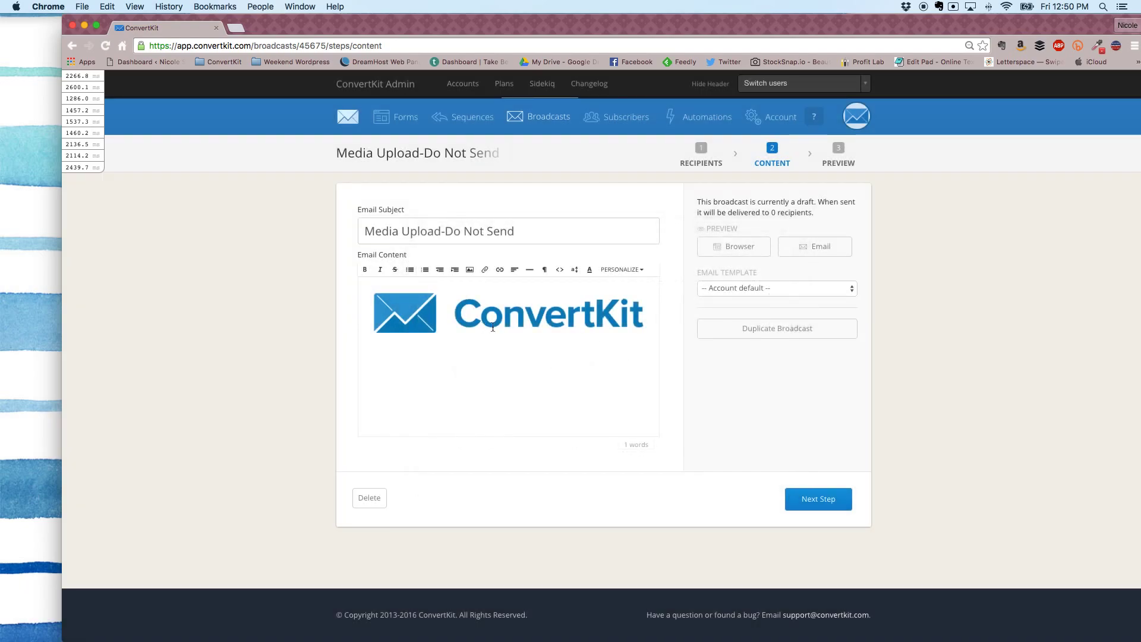
Step: Copy the ConvertKit-Horizontal.png img tag from the broadcast's HTML source and go to Email Templates
left_click(560, 273)
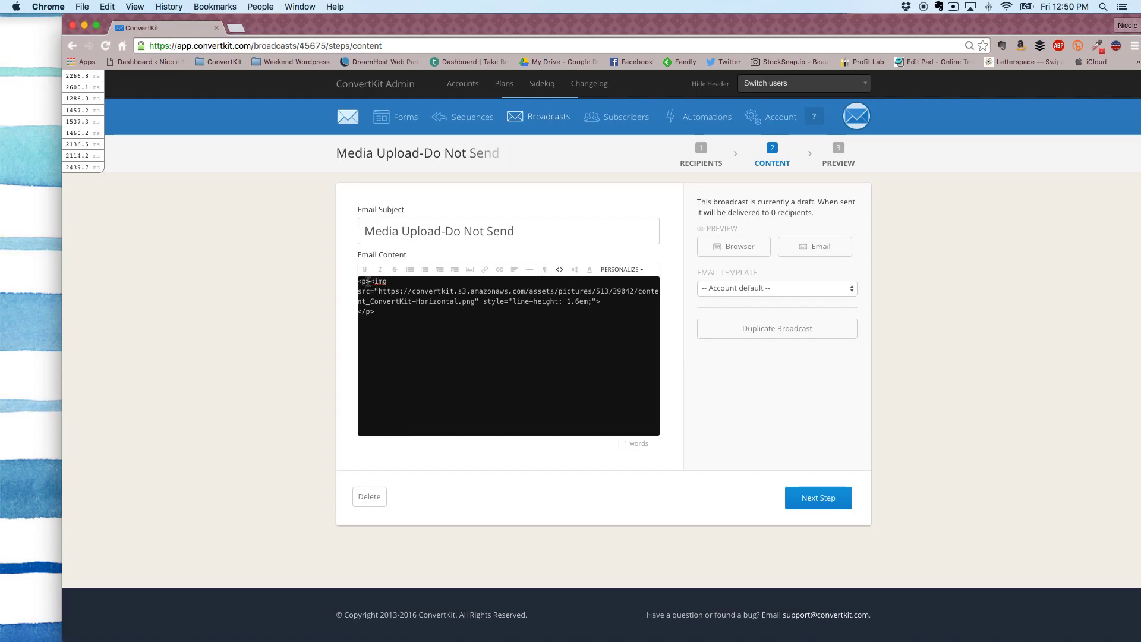
left_click(553, 299)
left_click_drag(553, 299, 387, 282)
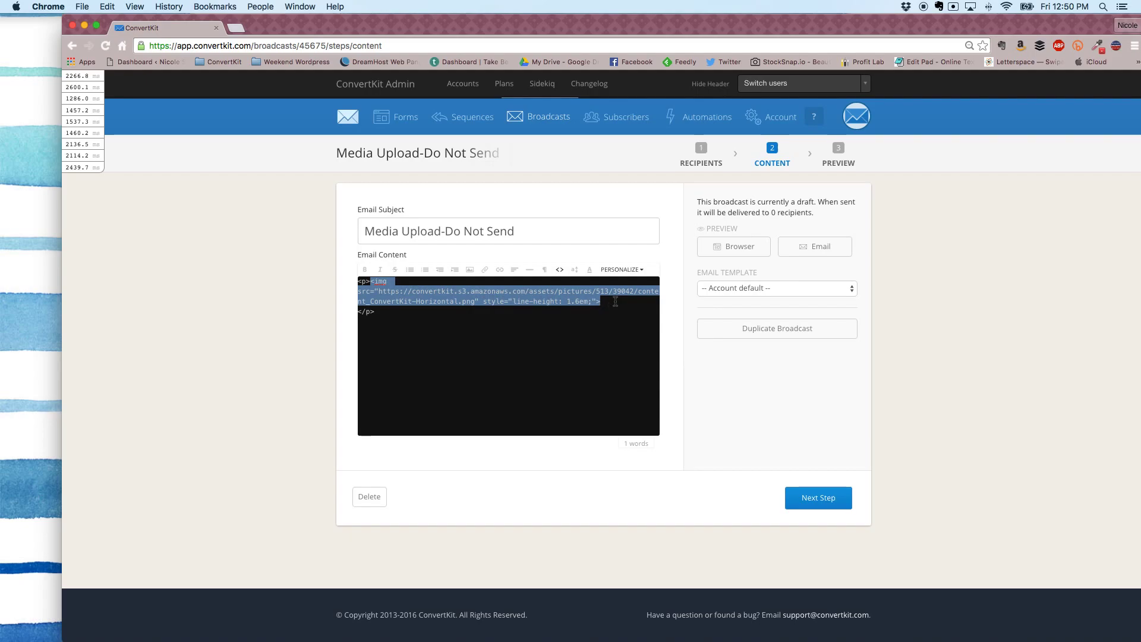
right_click(515, 291)
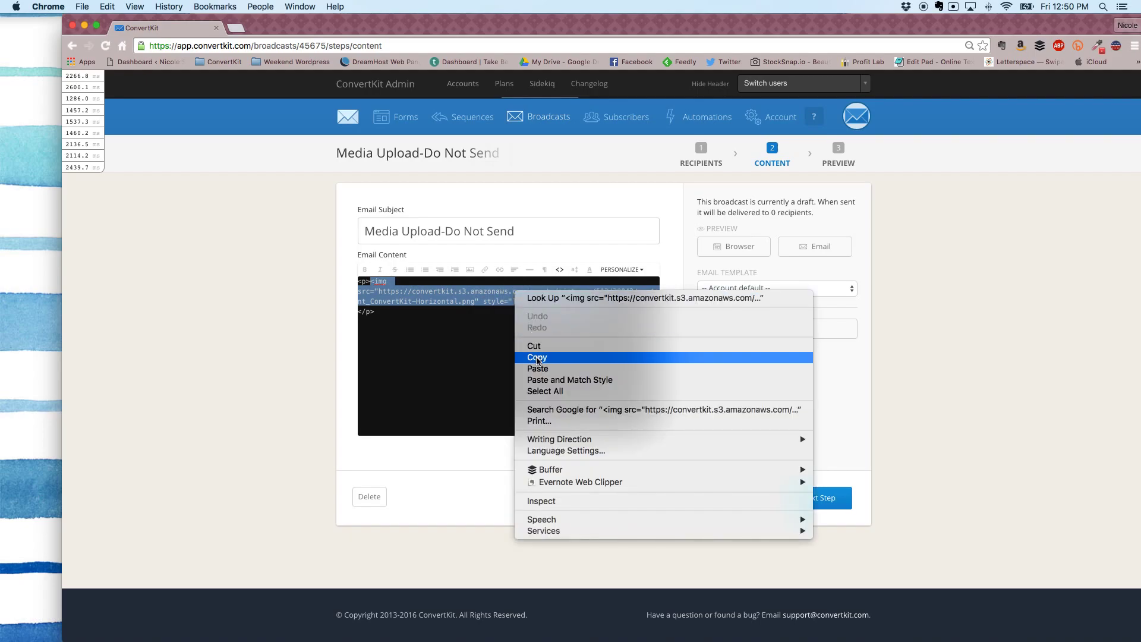
left_click(537, 359)
left_click(767, 120)
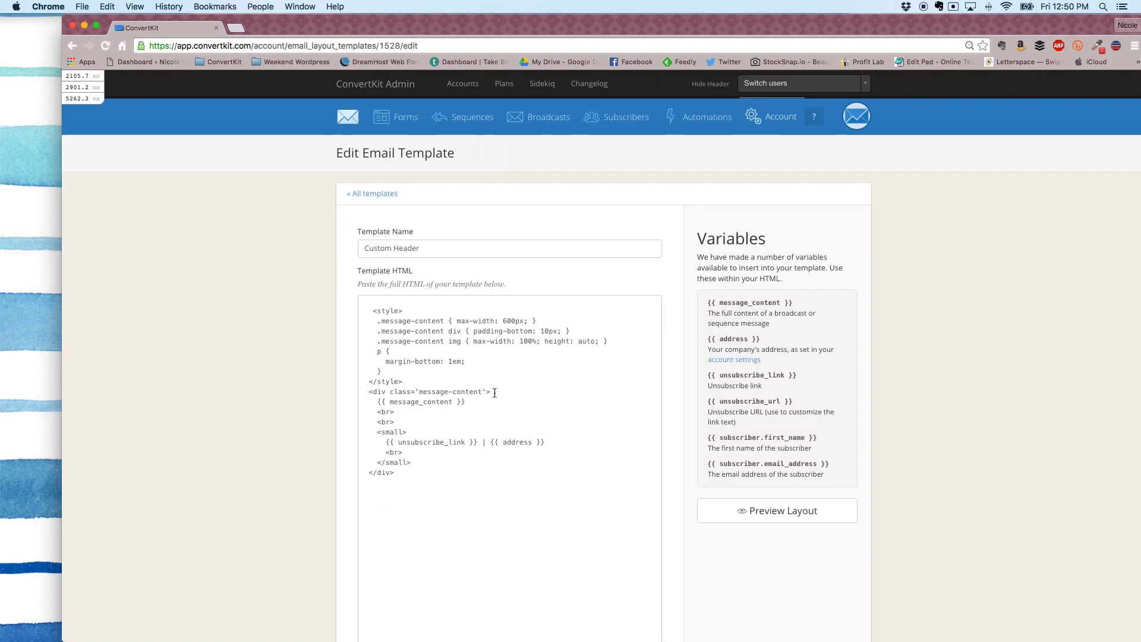
Step: Paste the logo img tag on a new line by the message-content div and preview the layout
left_click(494, 393)
key("Return")
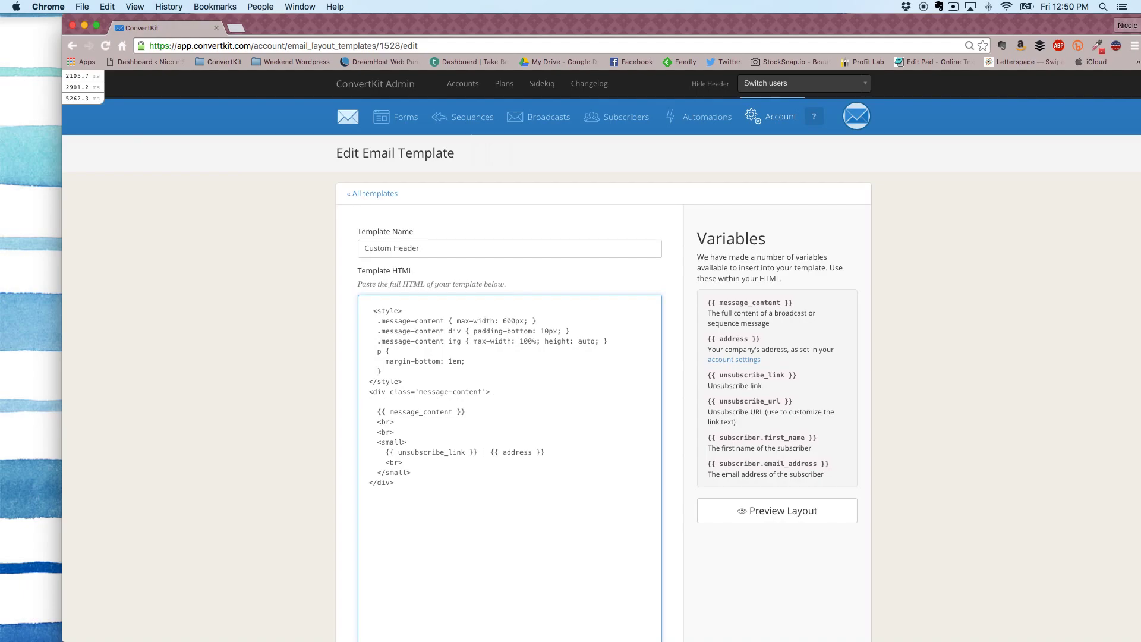
key("super+v")
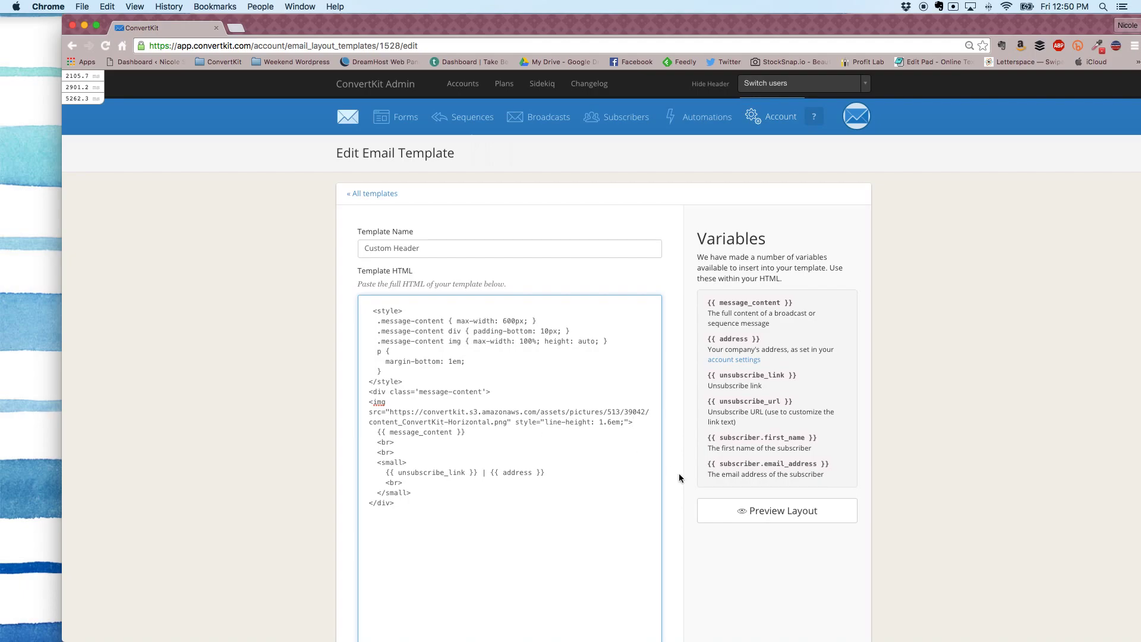
left_click(743, 513)
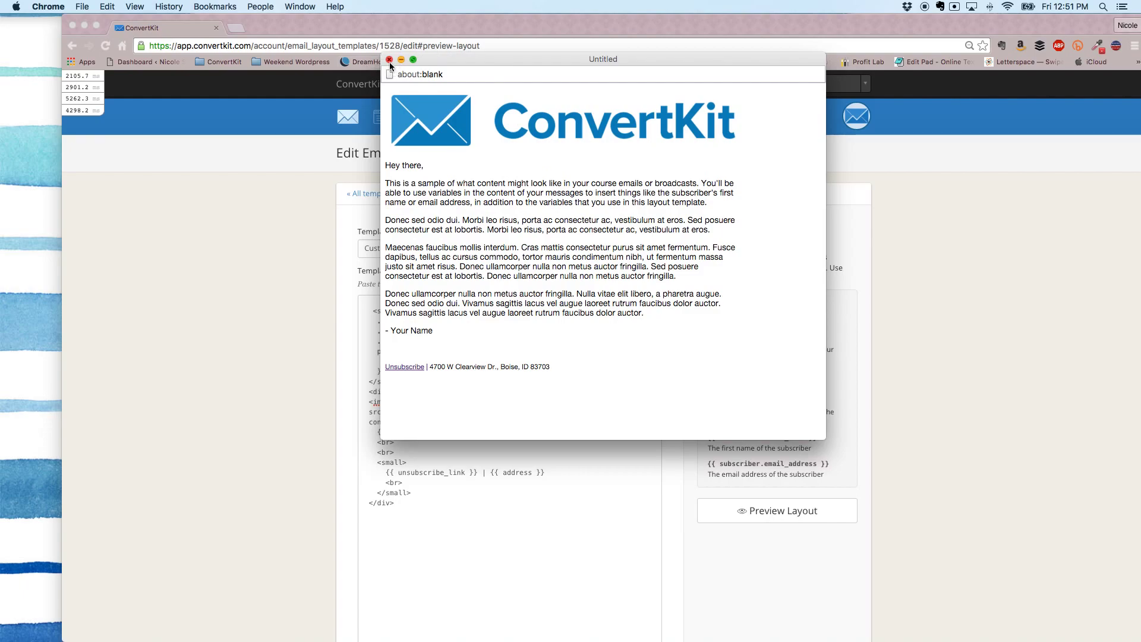
Step: Close the layout preview and save the logo-bearing Custom Header template
left_click(389, 60)
scroll(849, 617, "down", 5)
left_click(838, 546)
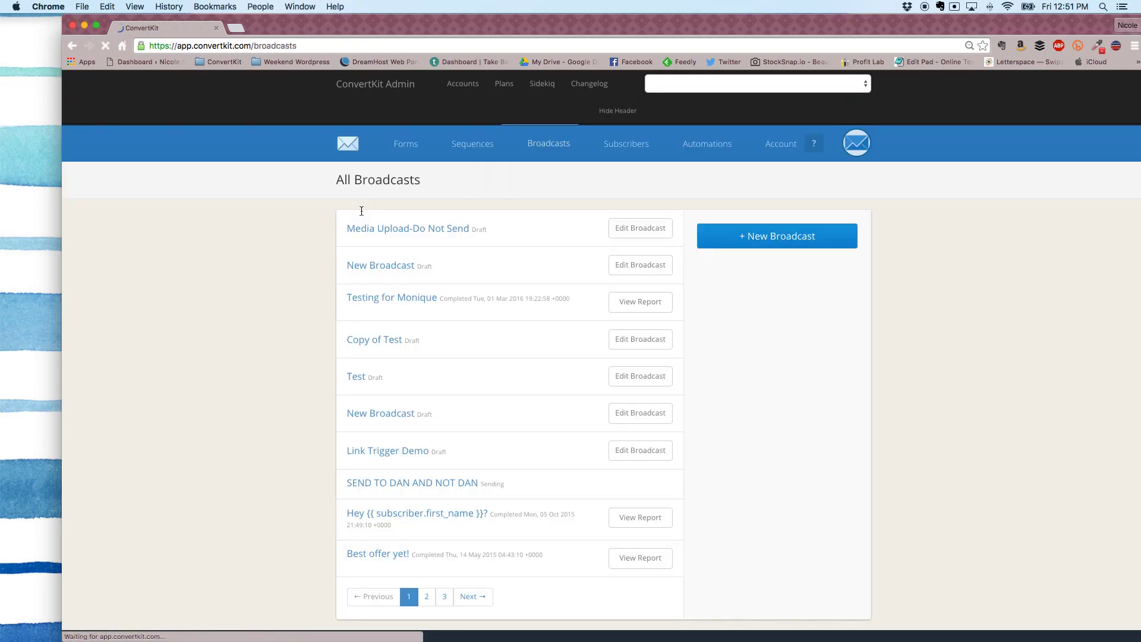
Step: Start a new broadcast and advance to its Content step
left_click(391, 240)
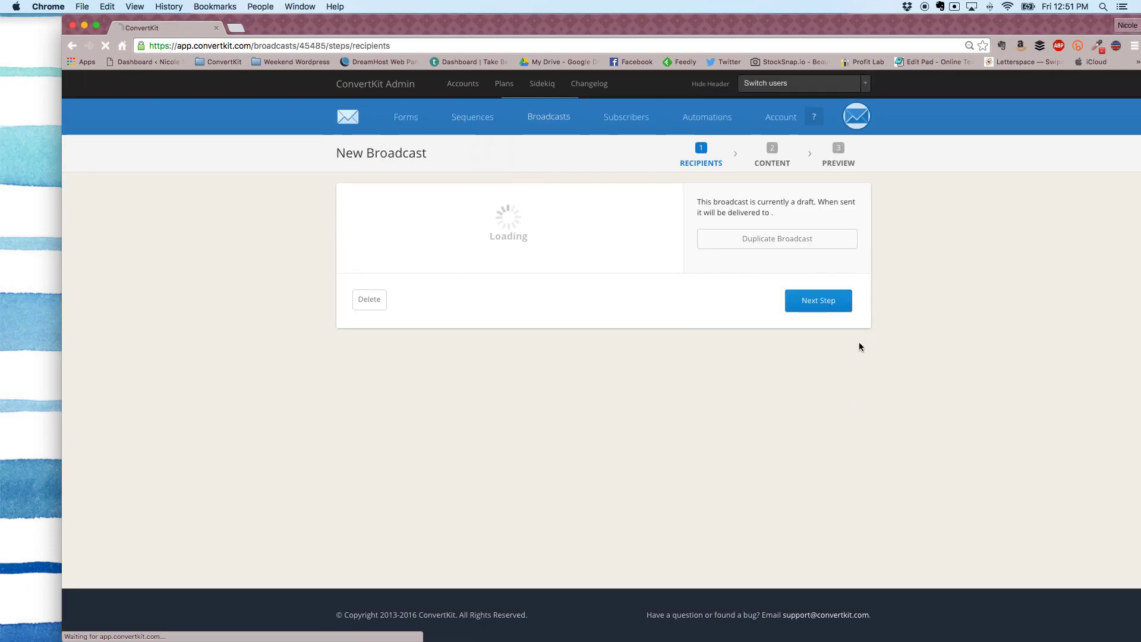
left_click(810, 303)
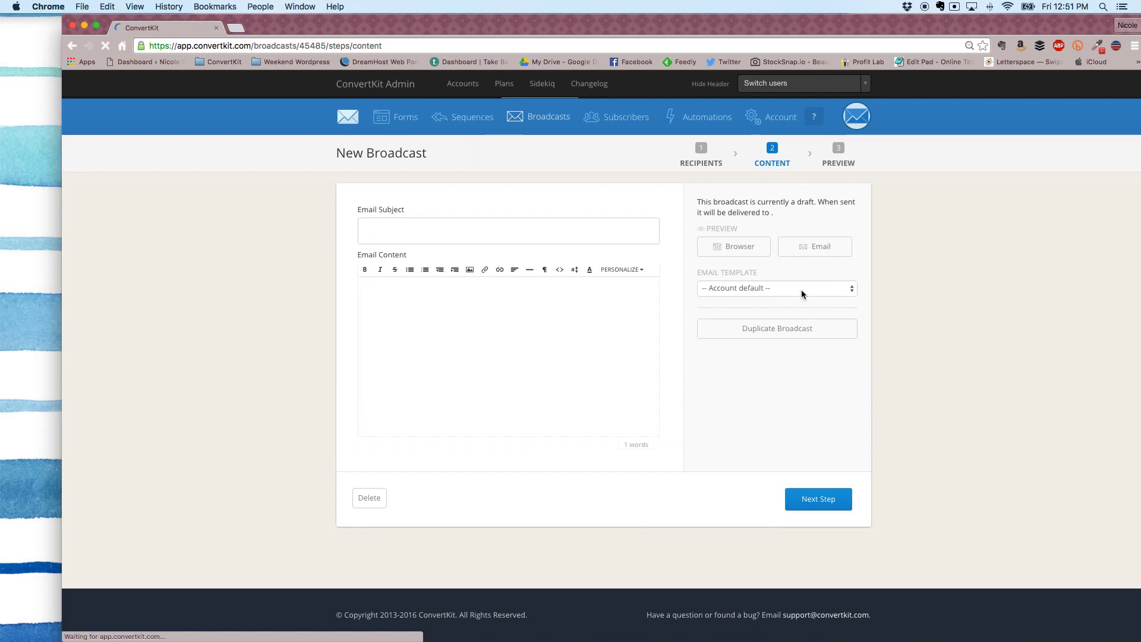
Step: Choose Custom Header as the broadcast's email template and check the logo in its browser preview
left_click(802, 290)
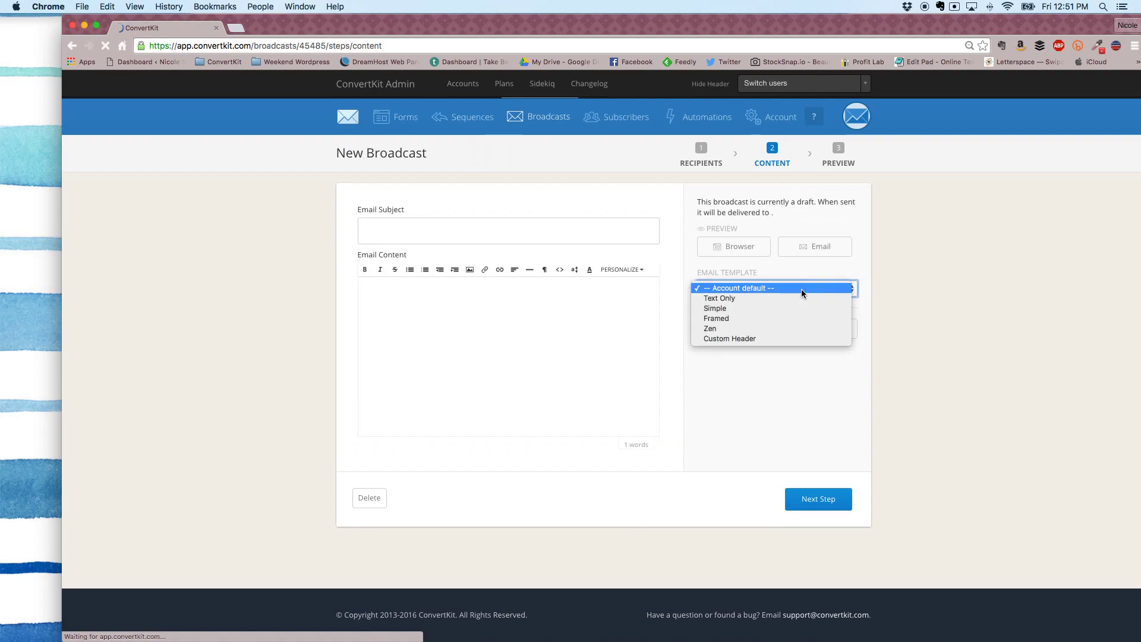
left_click(767, 339)
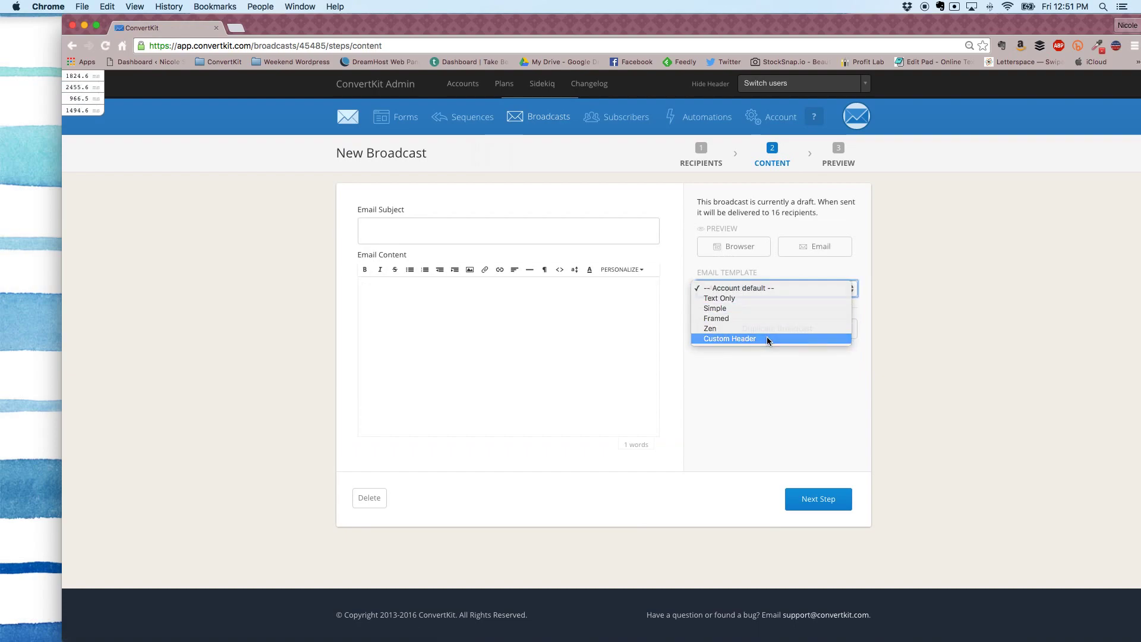
left_click(728, 246)
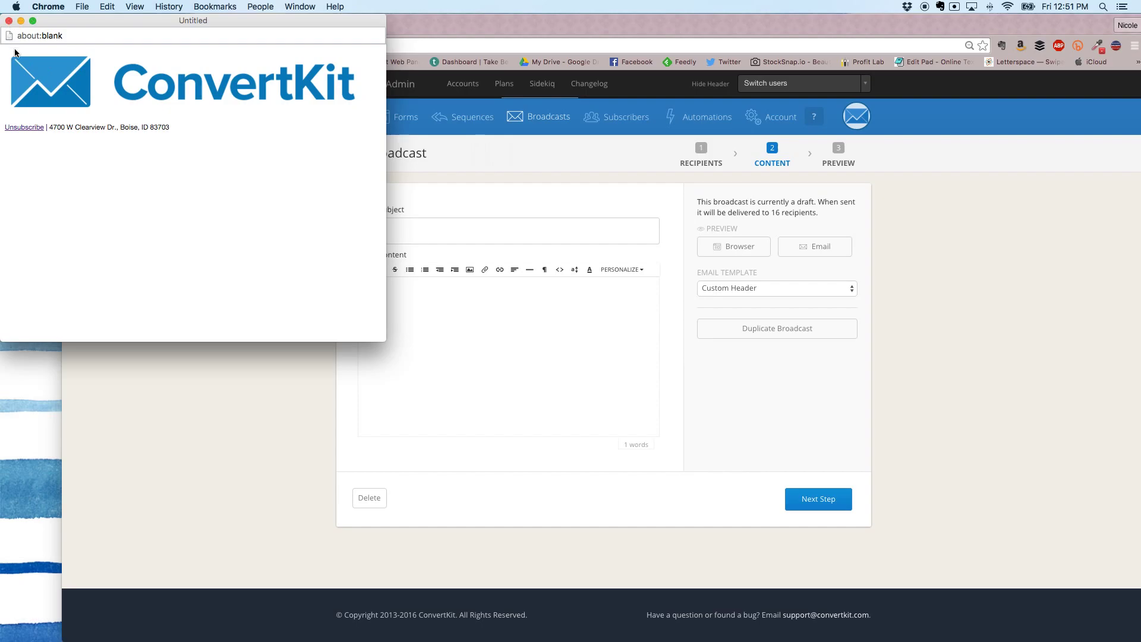
left_click(9, 21)
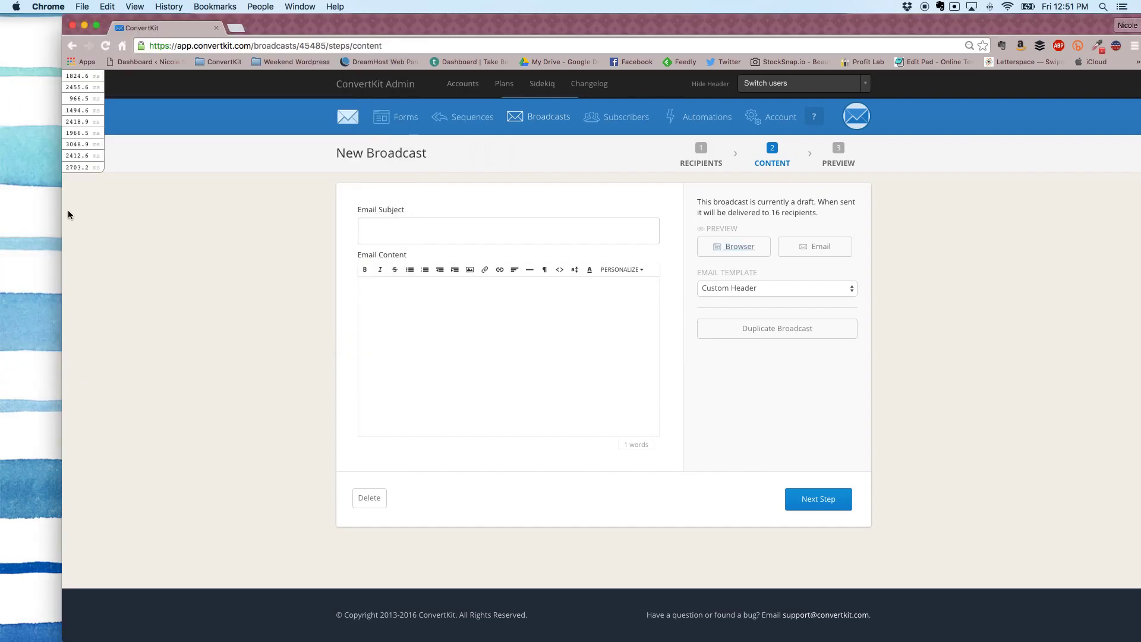